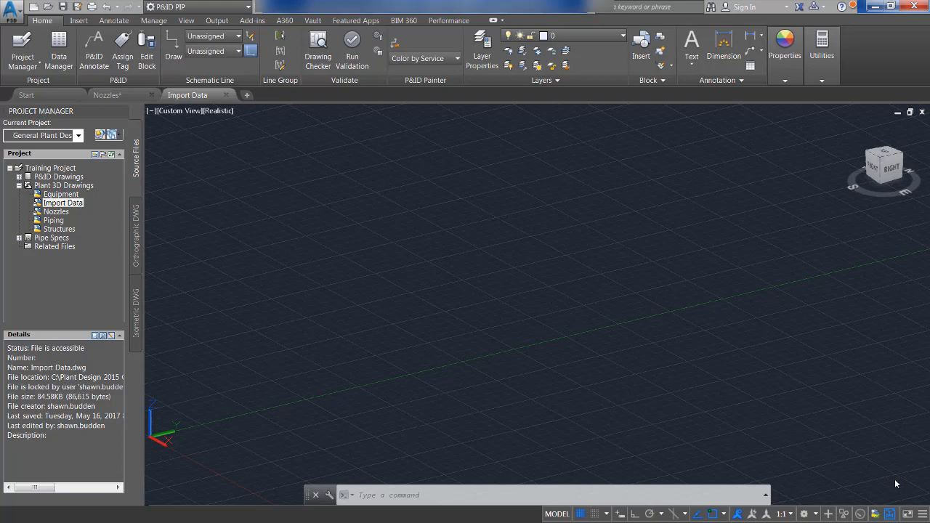
Open the project setup's report definitions under the general settings
click(29, 64)
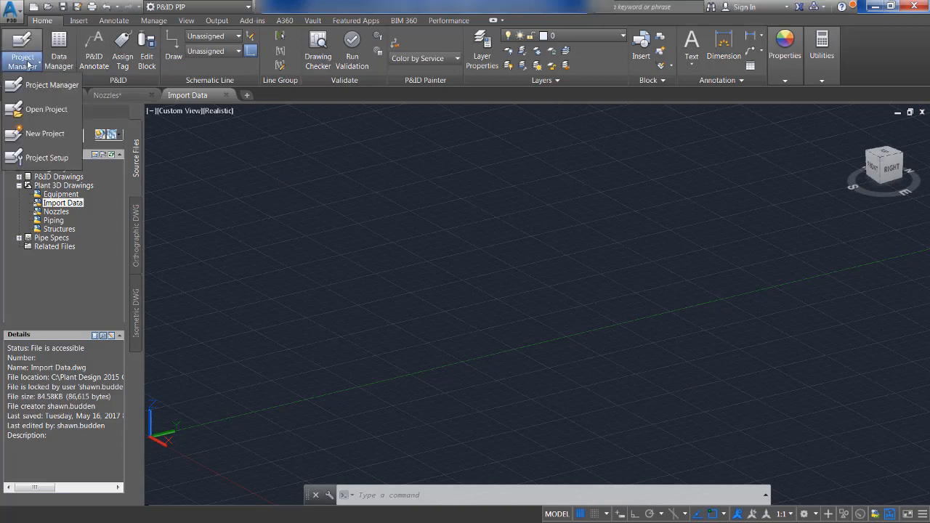
click(45, 158)
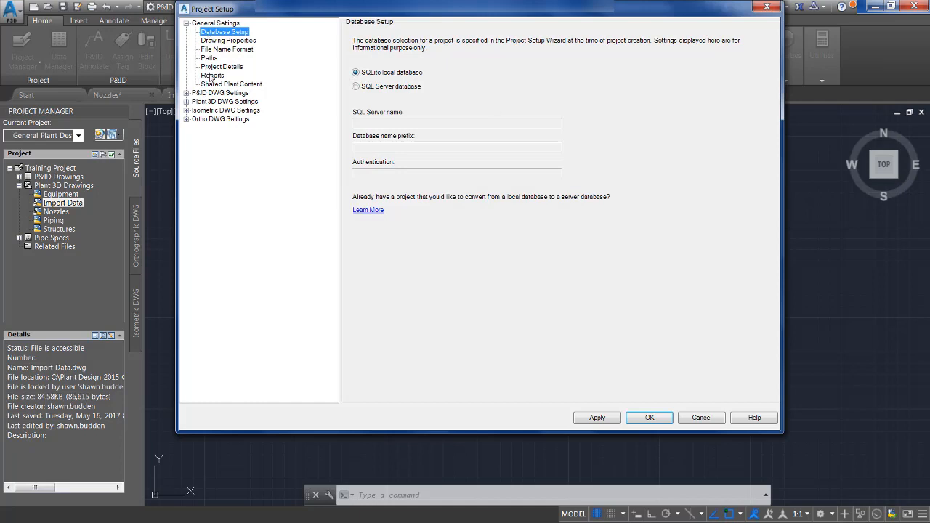
click(212, 76)
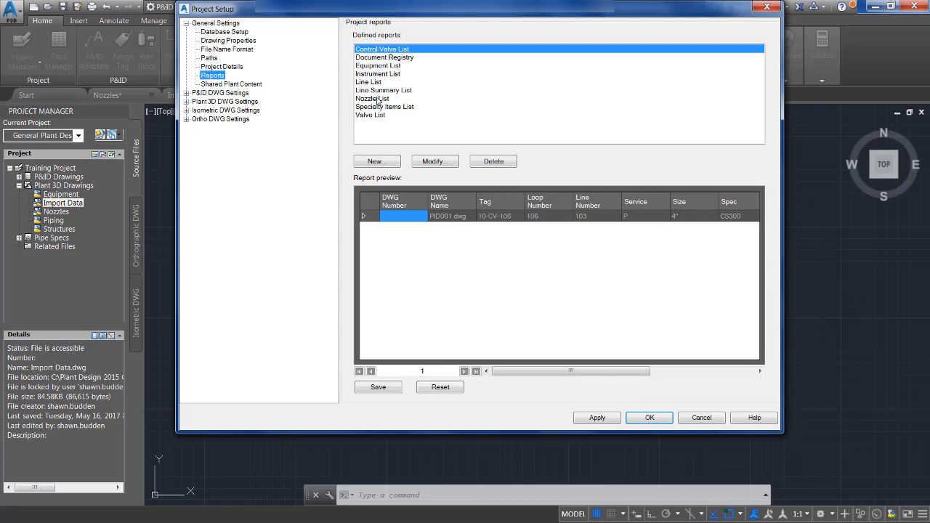
Preview the Document Registry, Equipment List and Instrument List reports
click(376, 58)
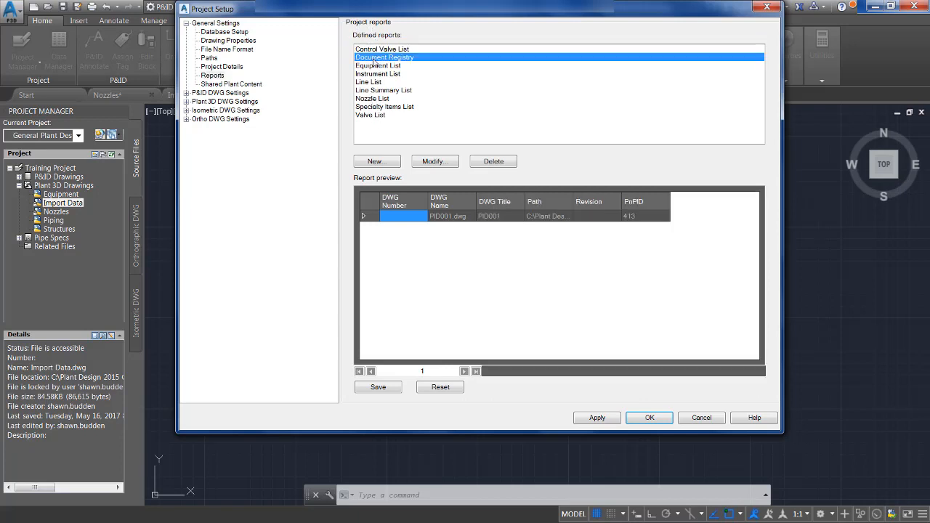
click(376, 66)
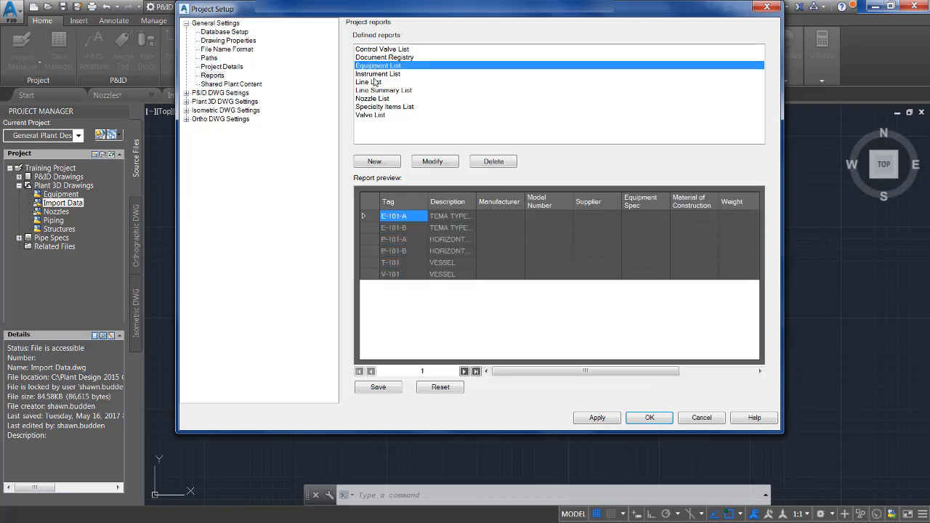
click(373, 75)
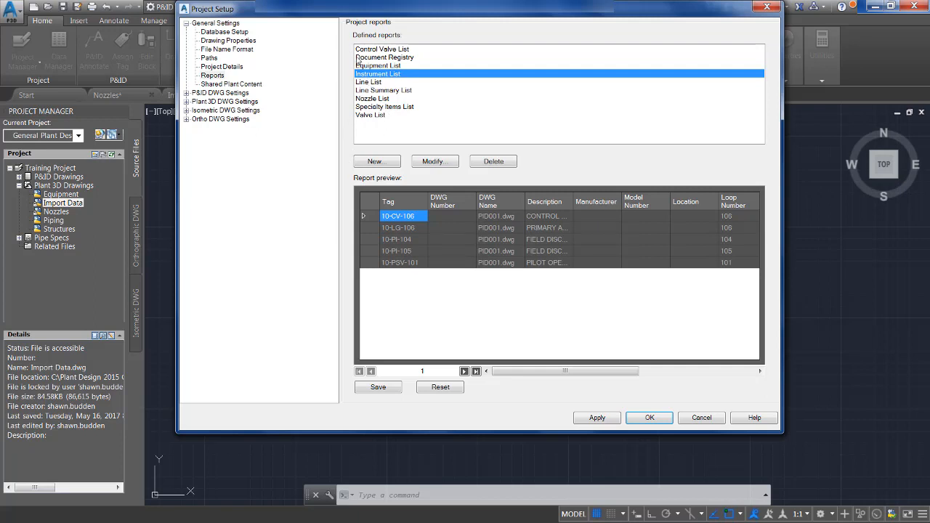
Start a new report based on Valve List, keeping the name Copy of Valve List
click(369, 116)
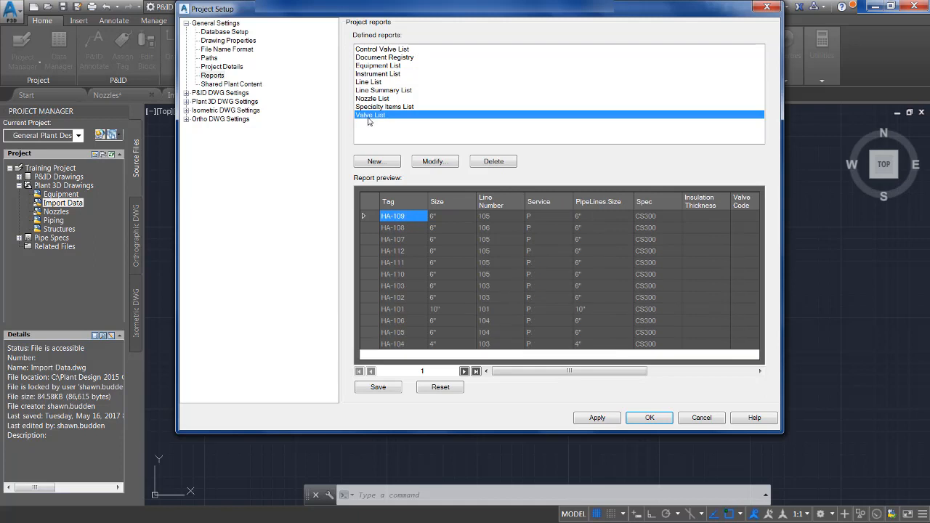
click(372, 162)
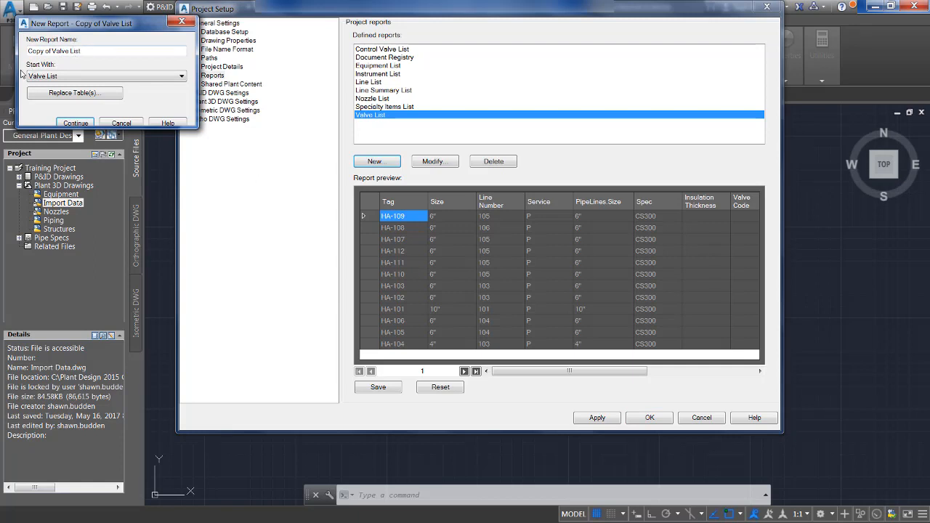
click(63, 76)
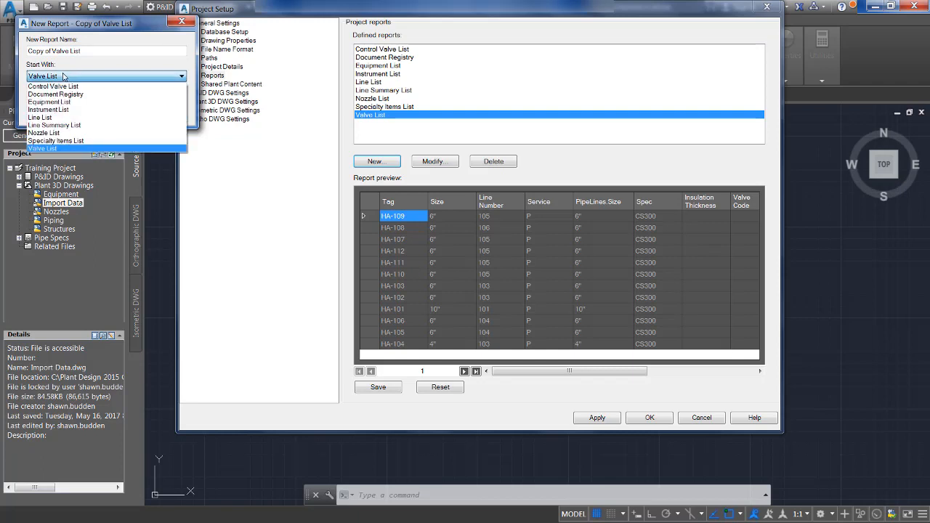
click(90, 66)
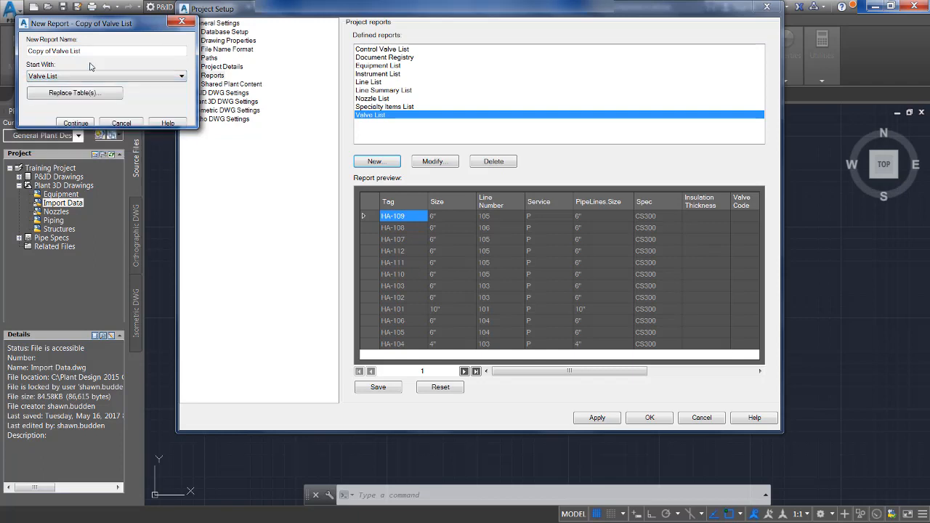
Try out the table replacements for hand valves and pipe line segments in the new report, clearing both options again
click(74, 93)
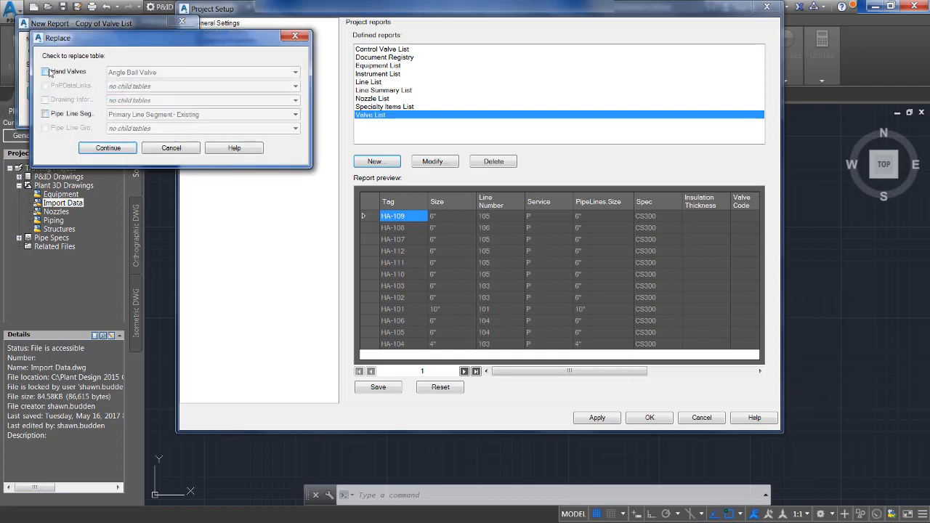
click(45, 72)
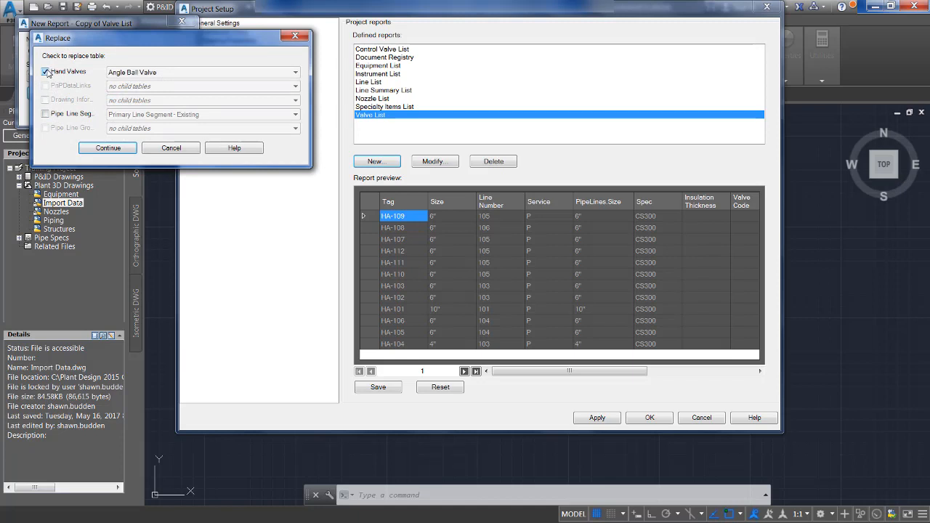
click(161, 76)
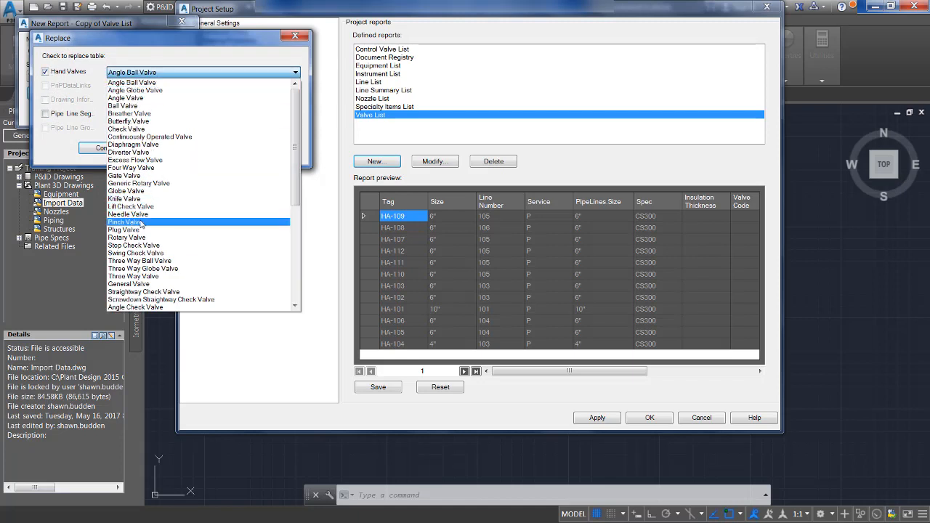
click(114, 68)
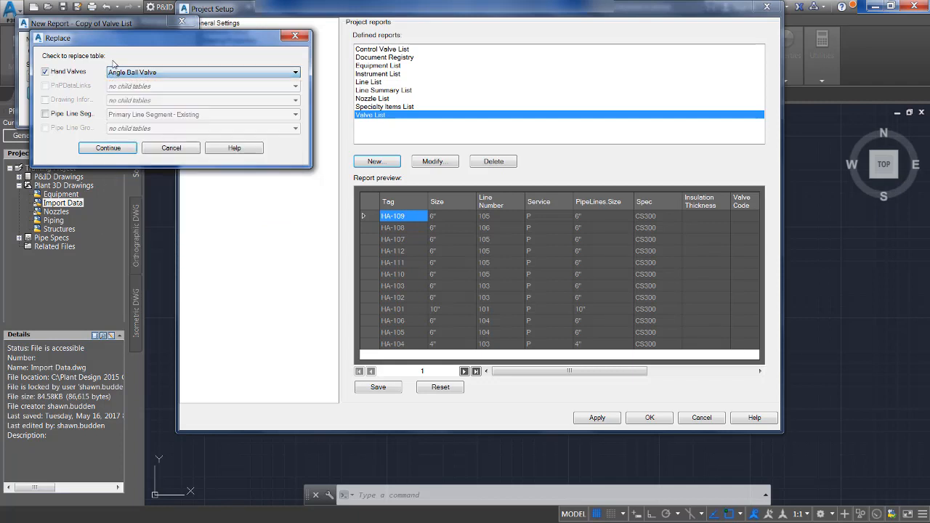
click(45, 114)
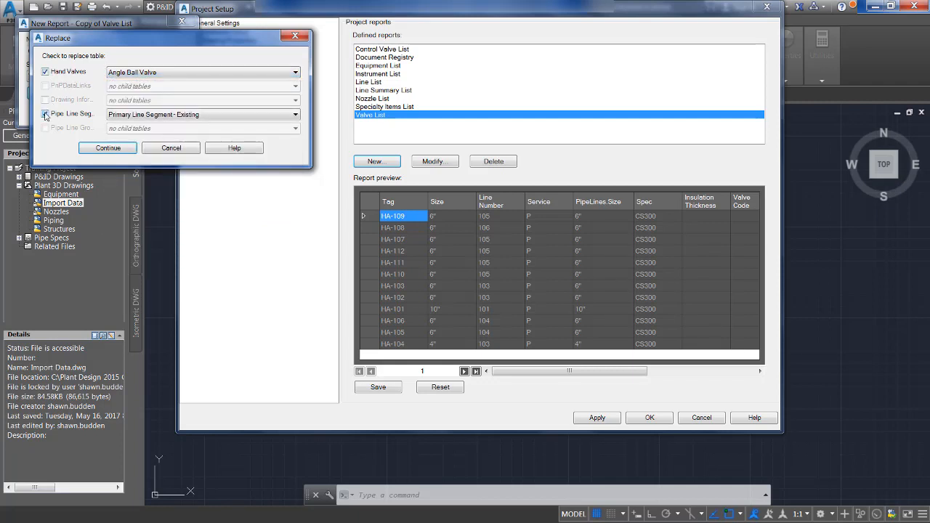
click(153, 117)
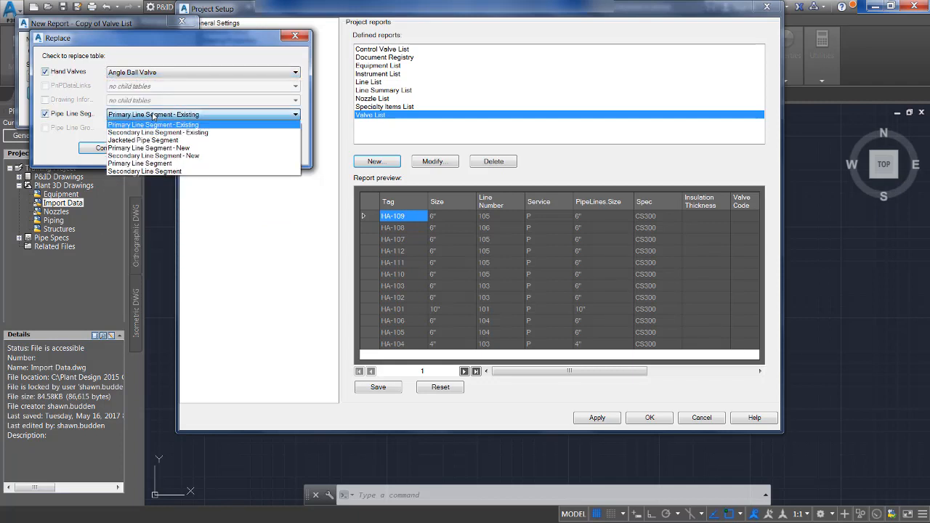
click(153, 117)
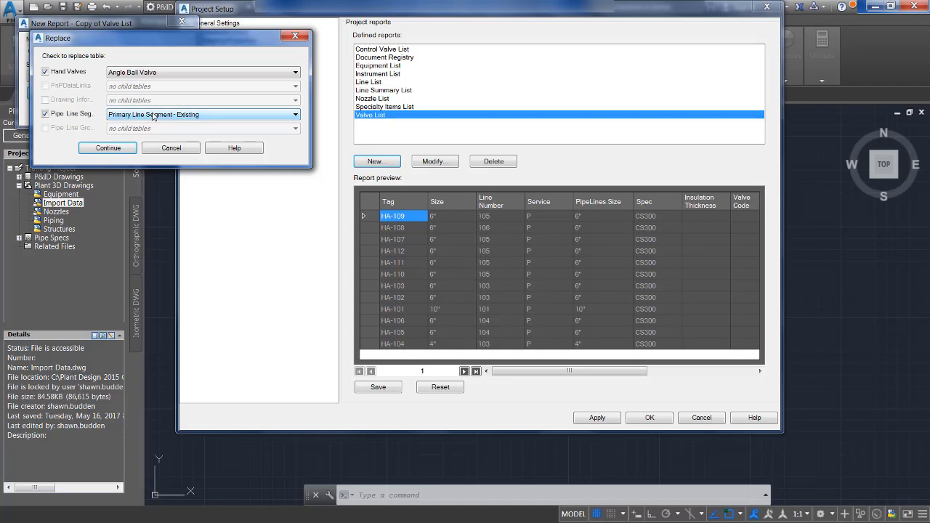
click(45, 114)
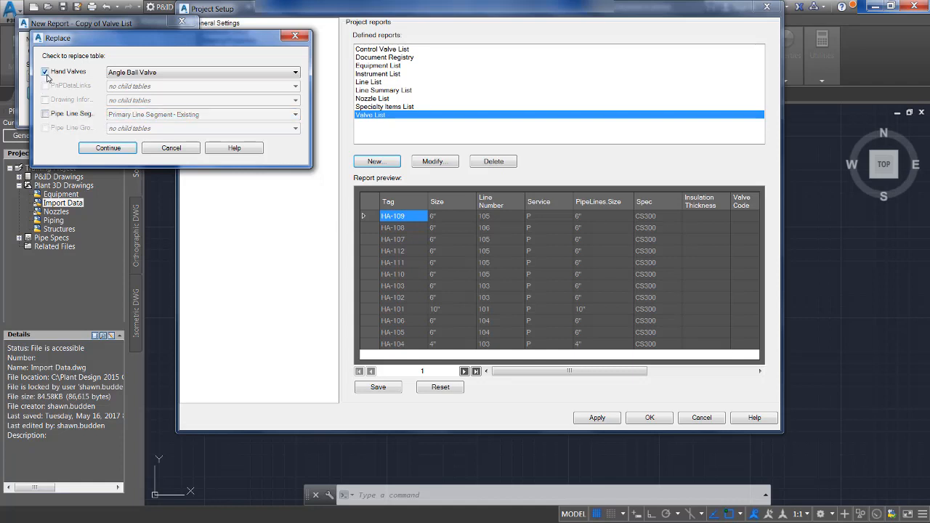
click(46, 74)
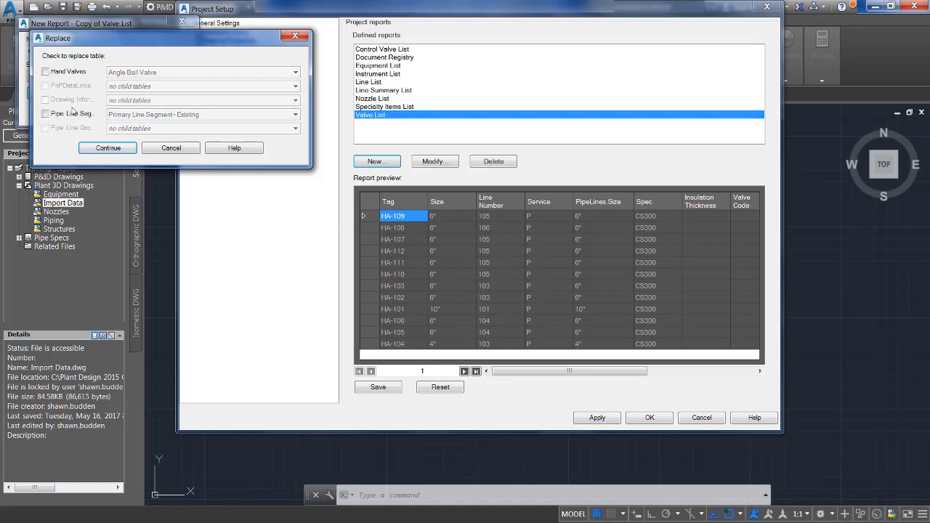
click(107, 148)
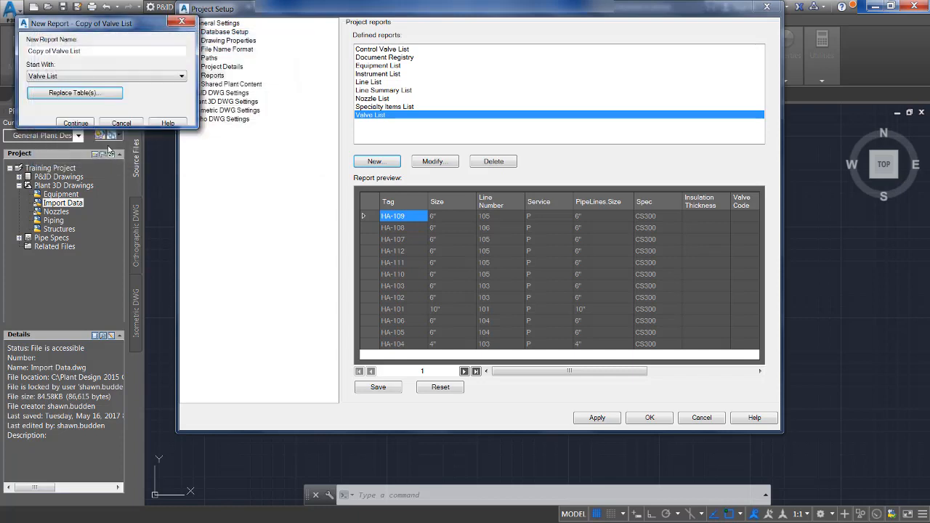
Include the Plant 3D Object Properties in the new report and exclude the P&ID Pipe Line Segments properties
click(68, 124)
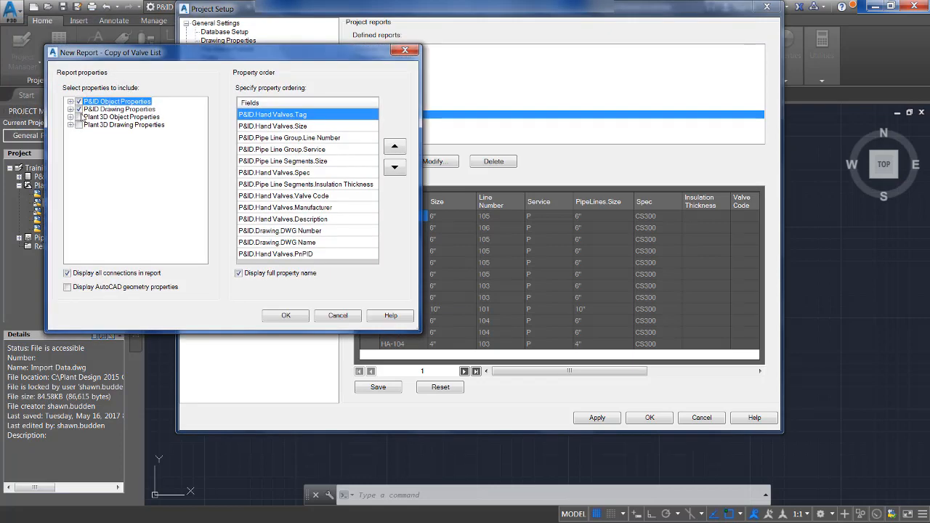
click(78, 109)
click(78, 116)
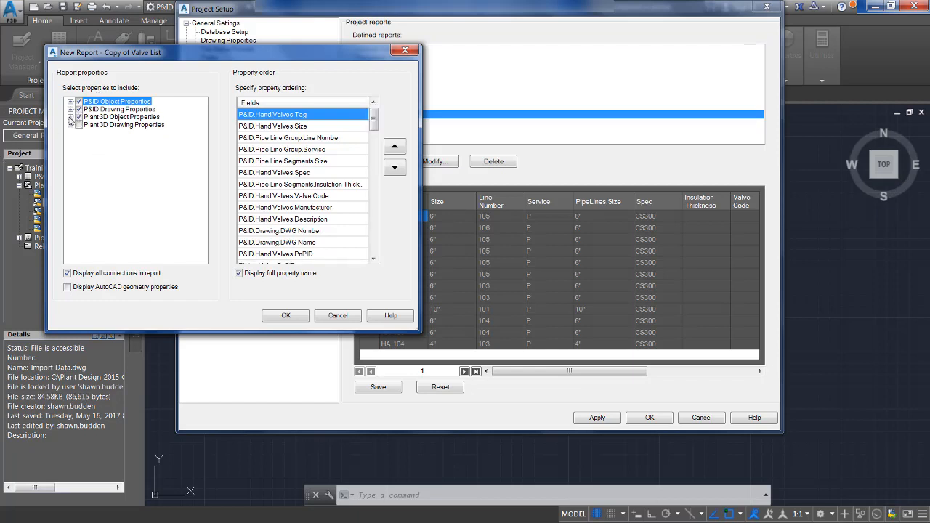
click(70, 117)
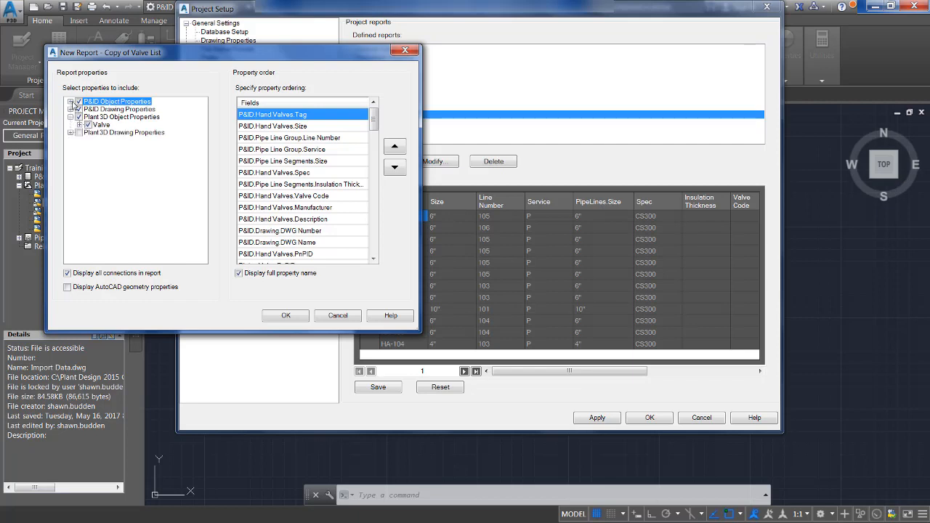
click(71, 102)
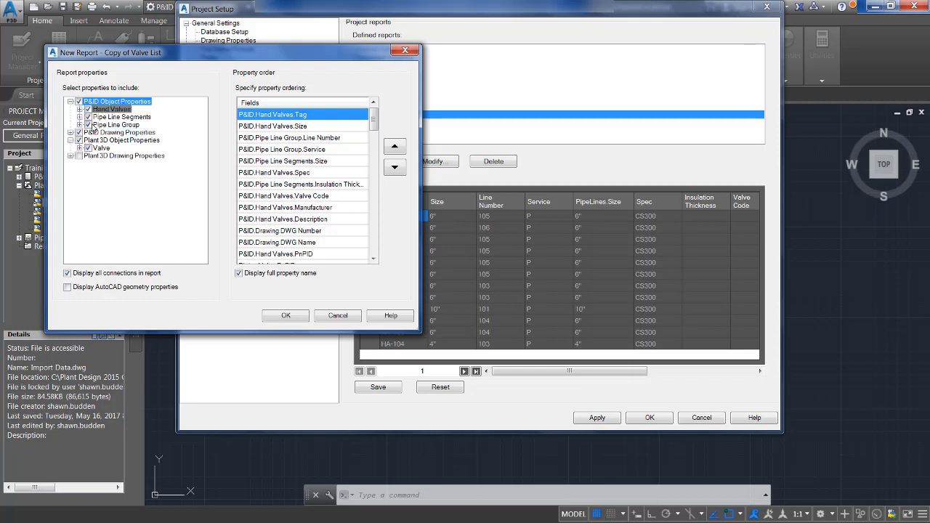
click(88, 116)
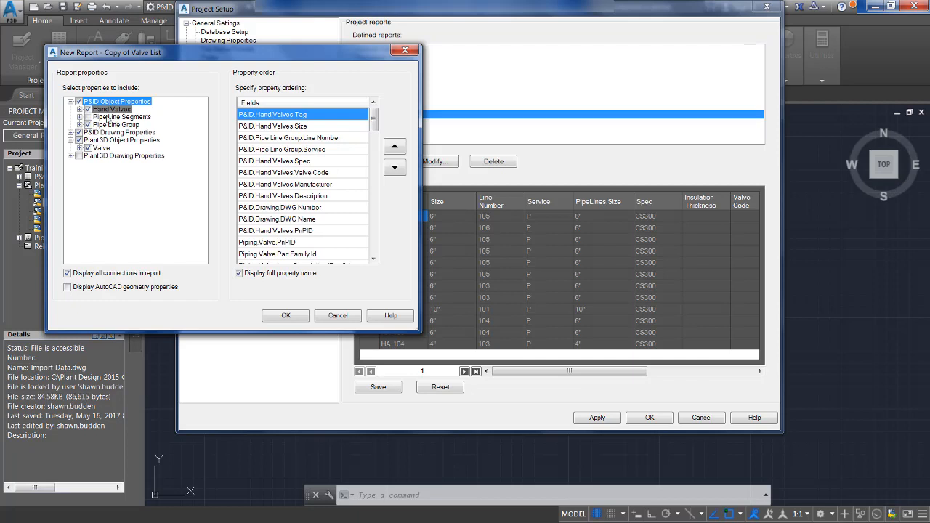
Move the P&ID Pipe Line Group Service field to the top of the report's property order
click(305, 151)
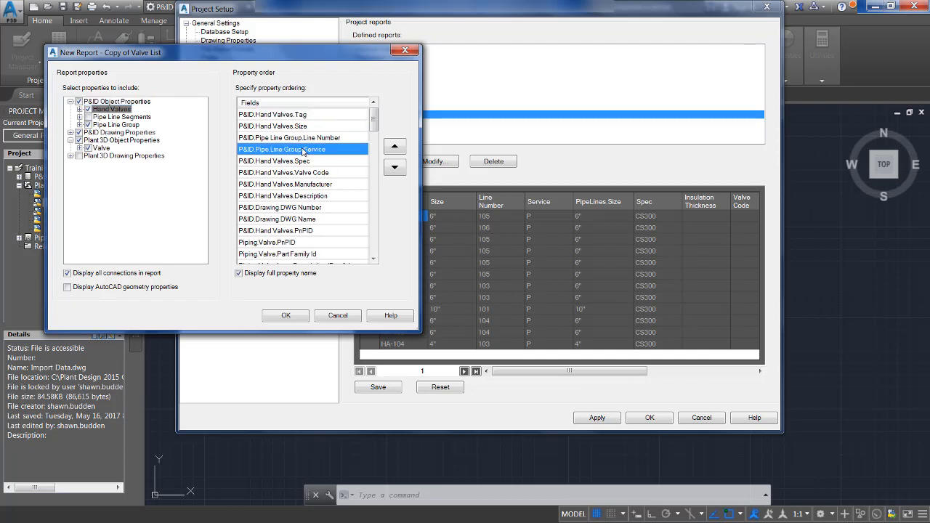
click(393, 148)
click(393, 147)
click(393, 147)
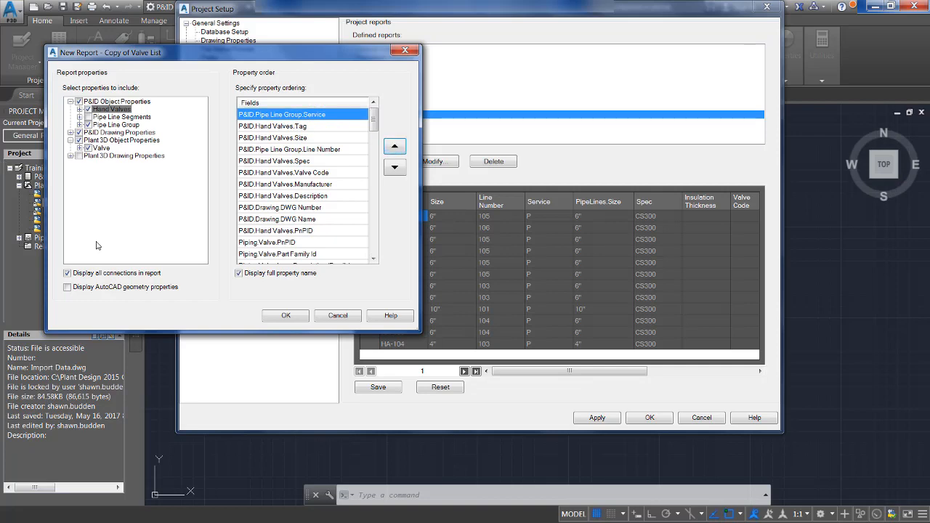
Accept the new report's definition, and apply and close the project setup
click(286, 317)
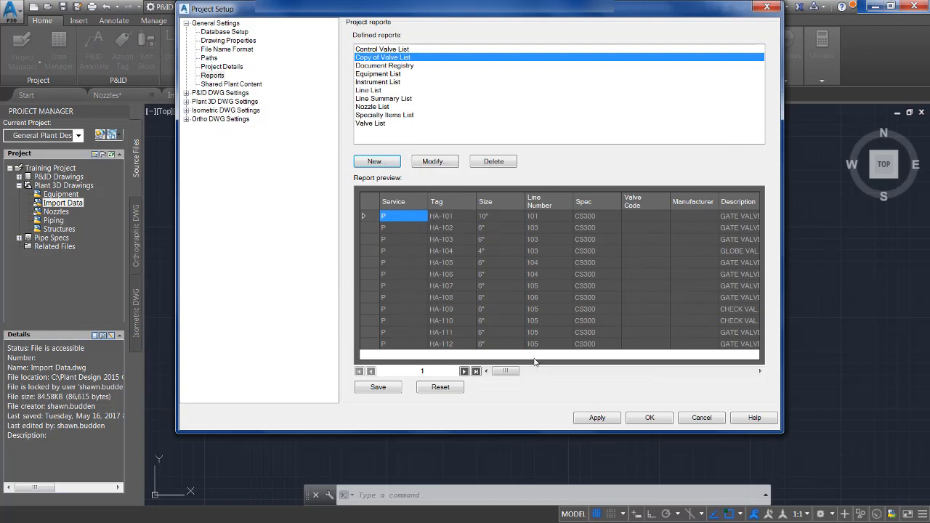
click(597, 418)
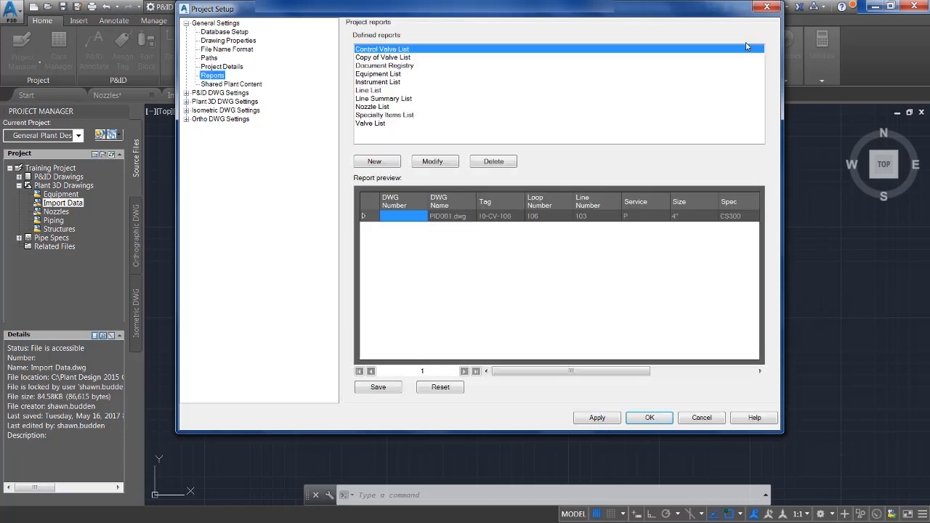
click(646, 421)
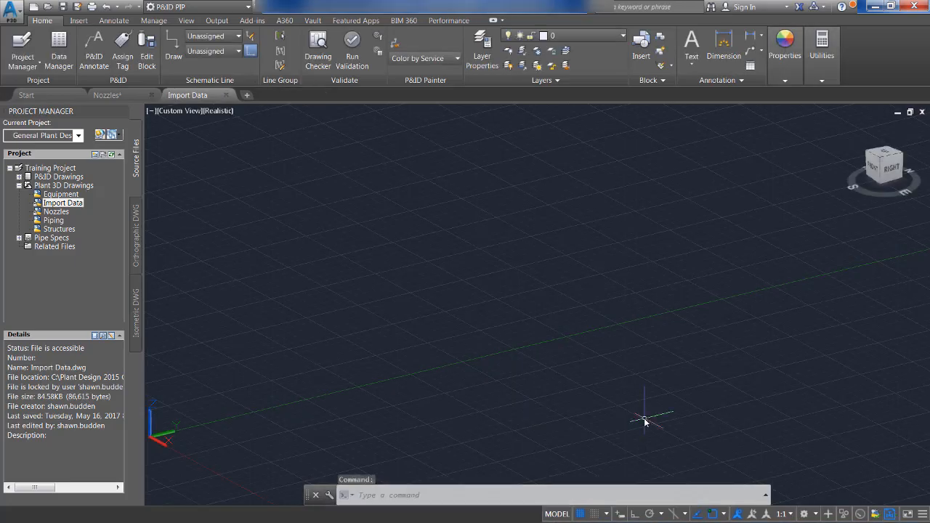
View the Copy of Valve List project report in the Data Manager and close it
click(63, 44)
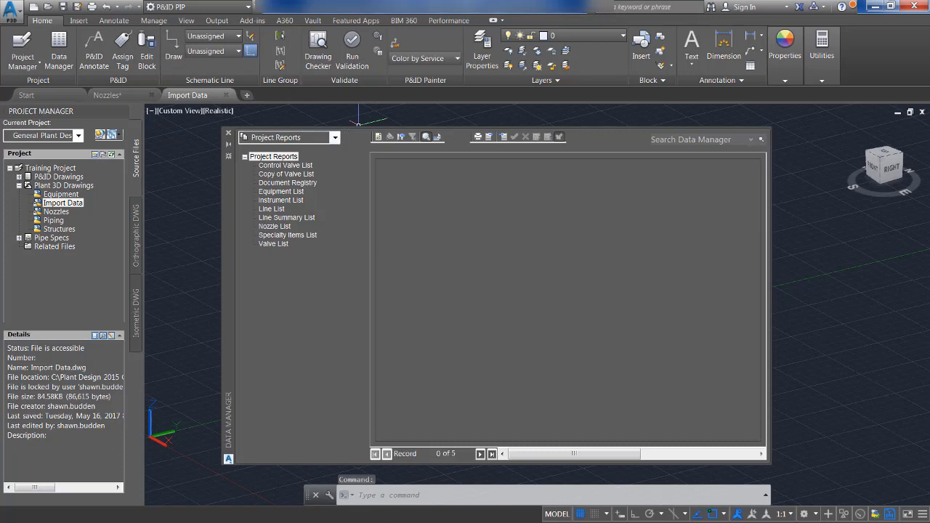
click(285, 174)
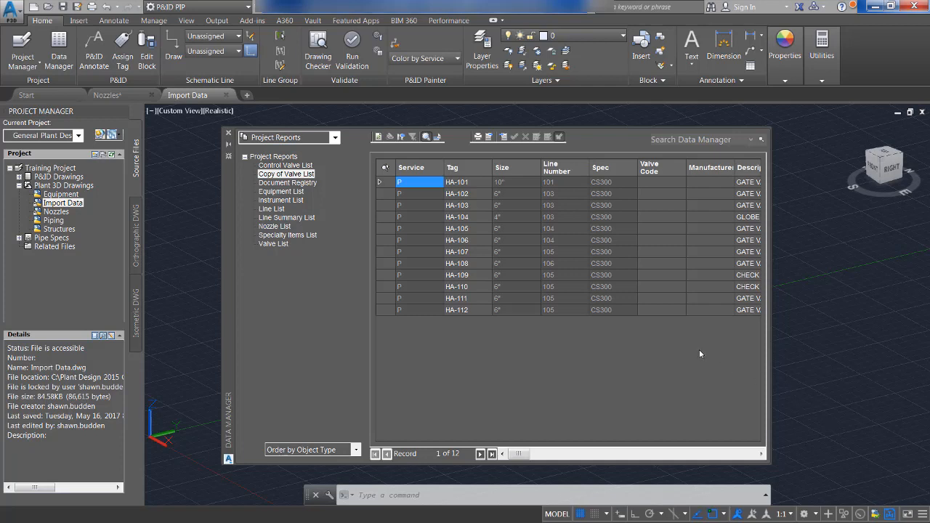
click(228, 135)
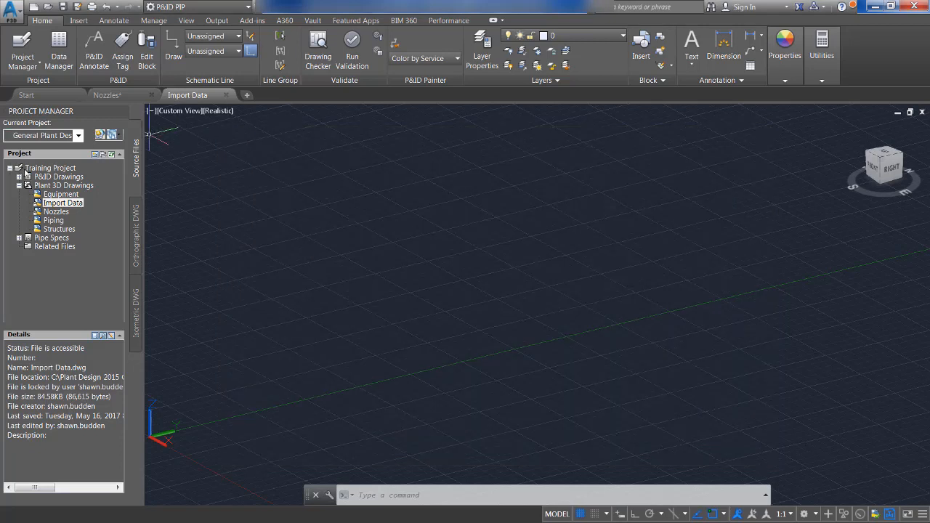
Delete the Copy of Valve List report from the Training Project's defined reports and accept the project setup
click(38, 168)
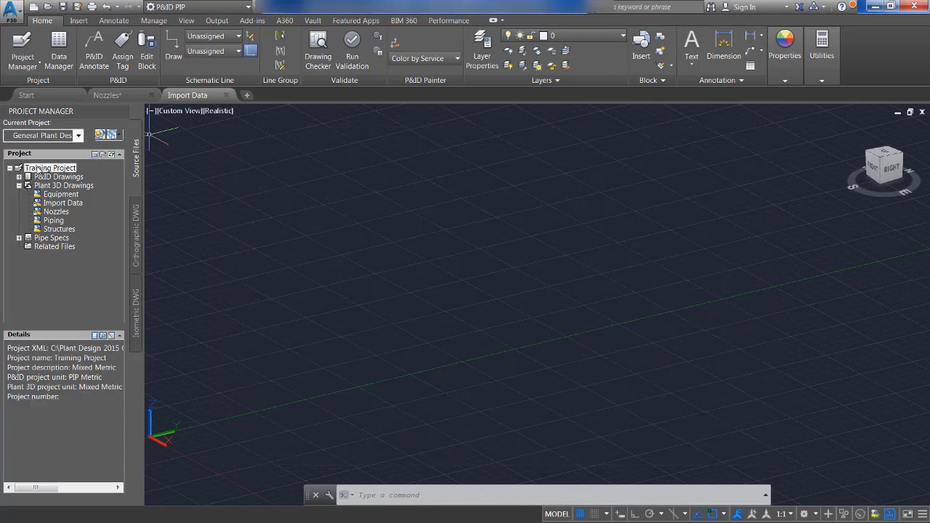
right_click(39, 168)
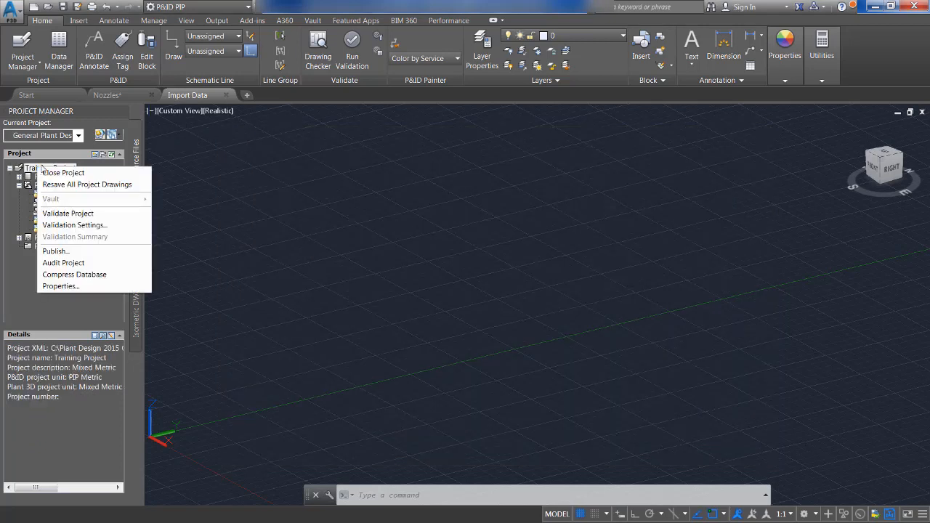
click(61, 287)
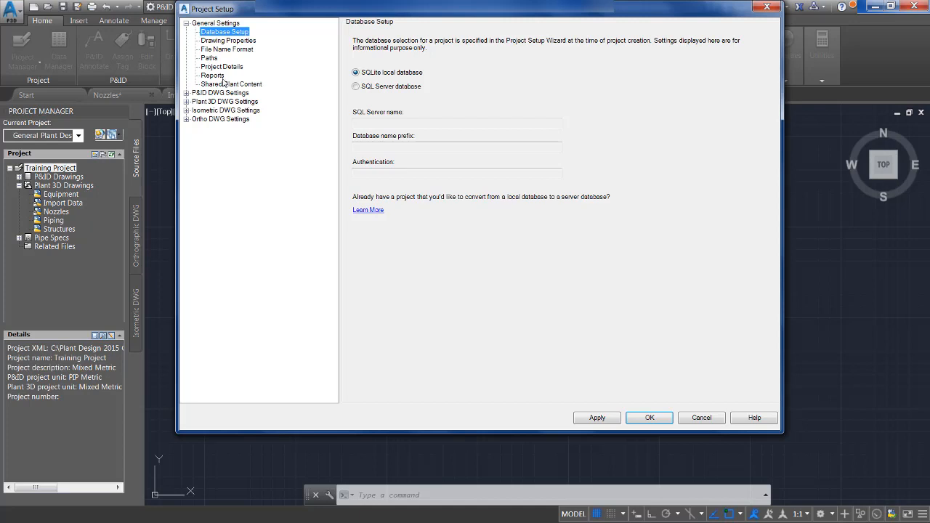
click(221, 77)
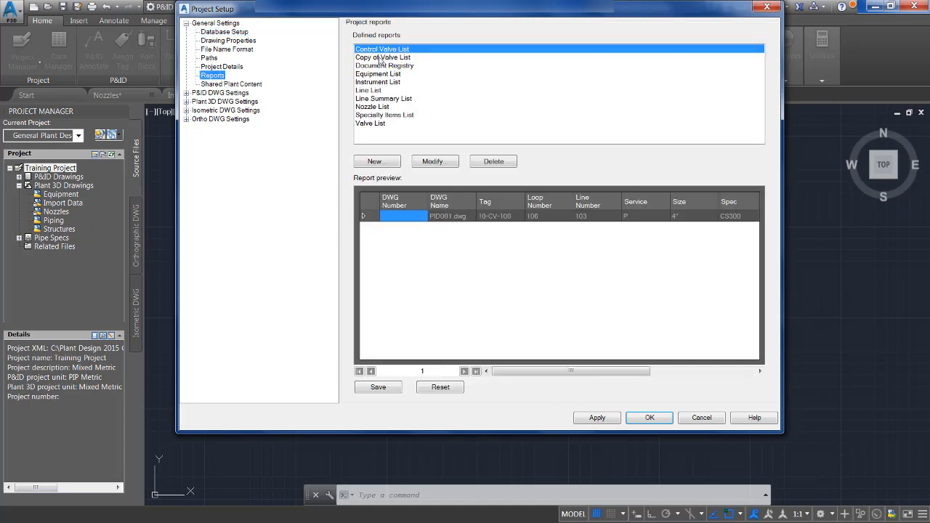
click(381, 57)
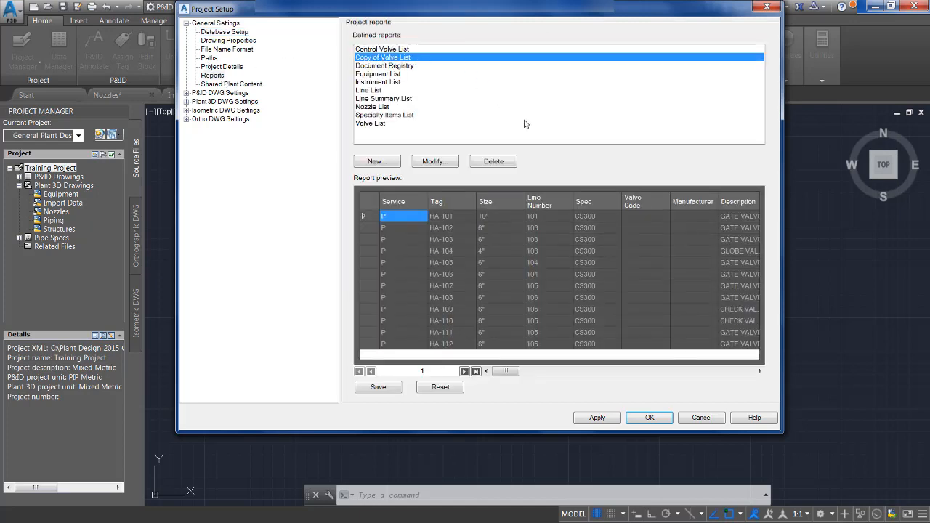
click(491, 162)
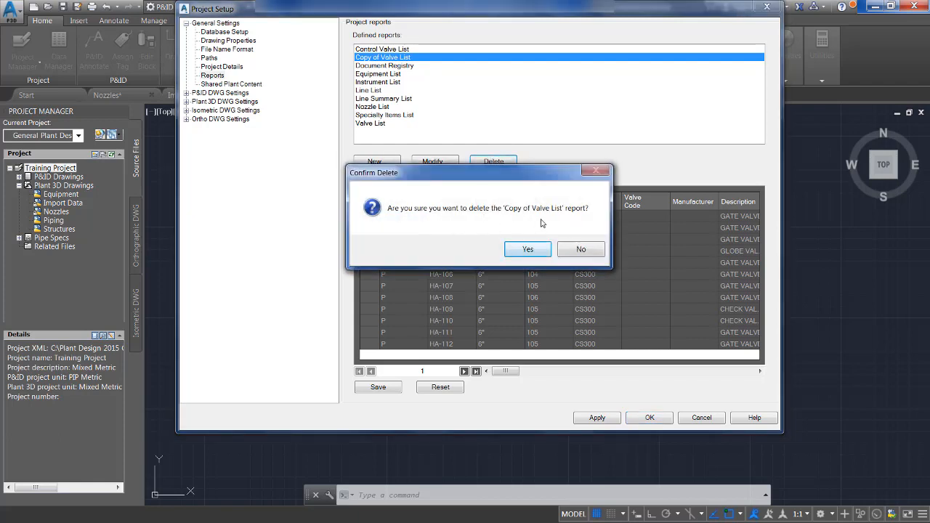
click(533, 252)
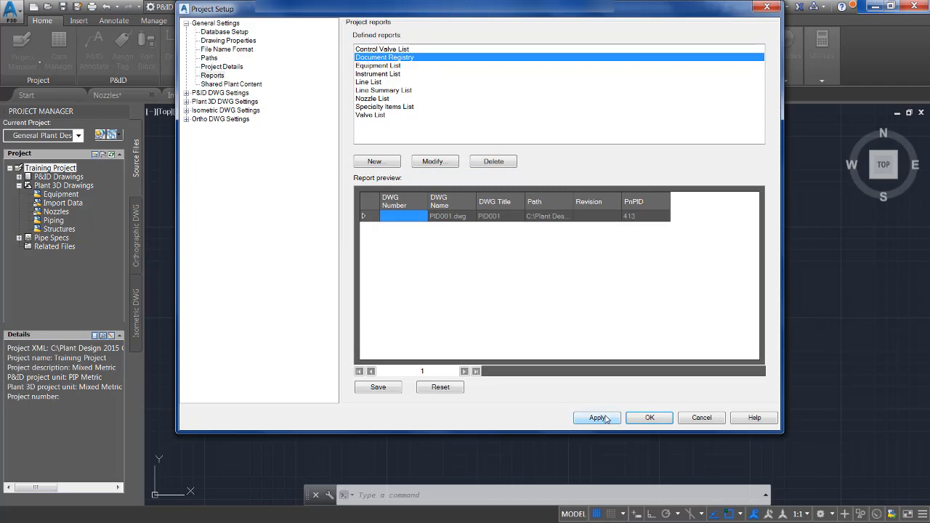
click(636, 421)
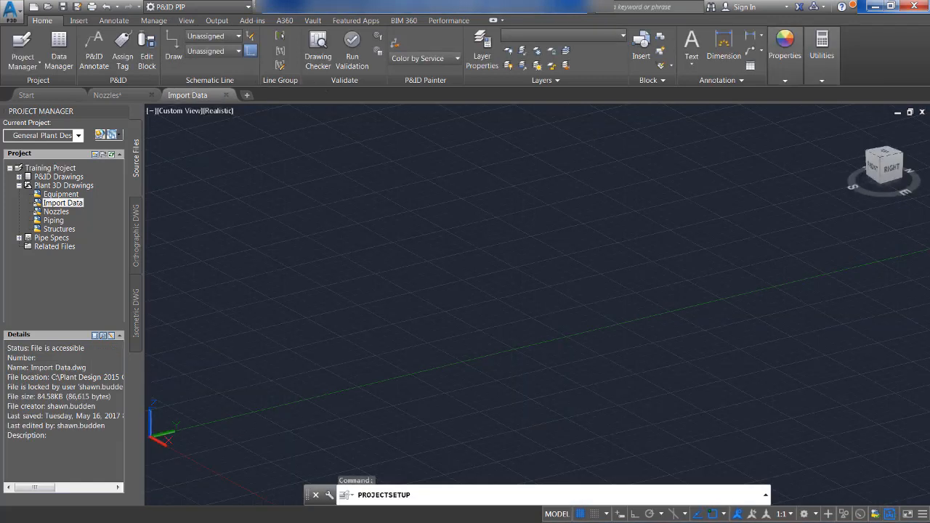
Open the Data Manager to check its list of project reports
click(58, 55)
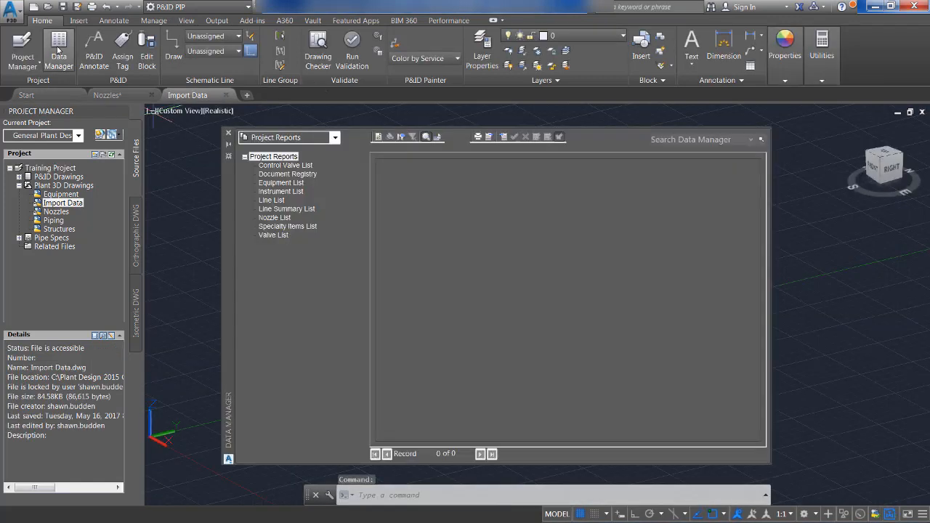